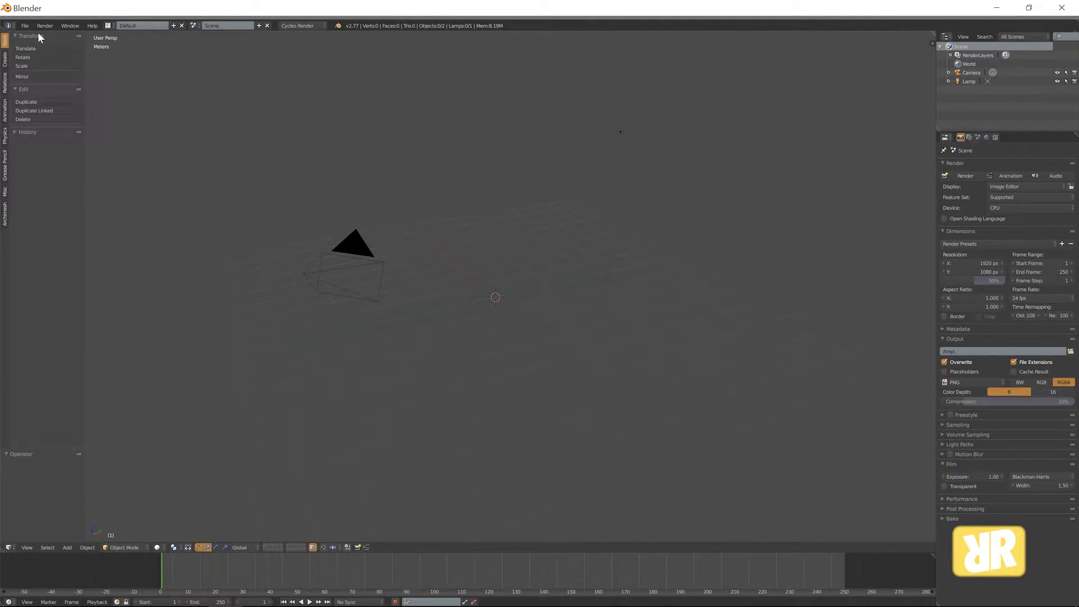
Open User Preferences from the File menu and move its window to the screen centre.
click(26, 26)
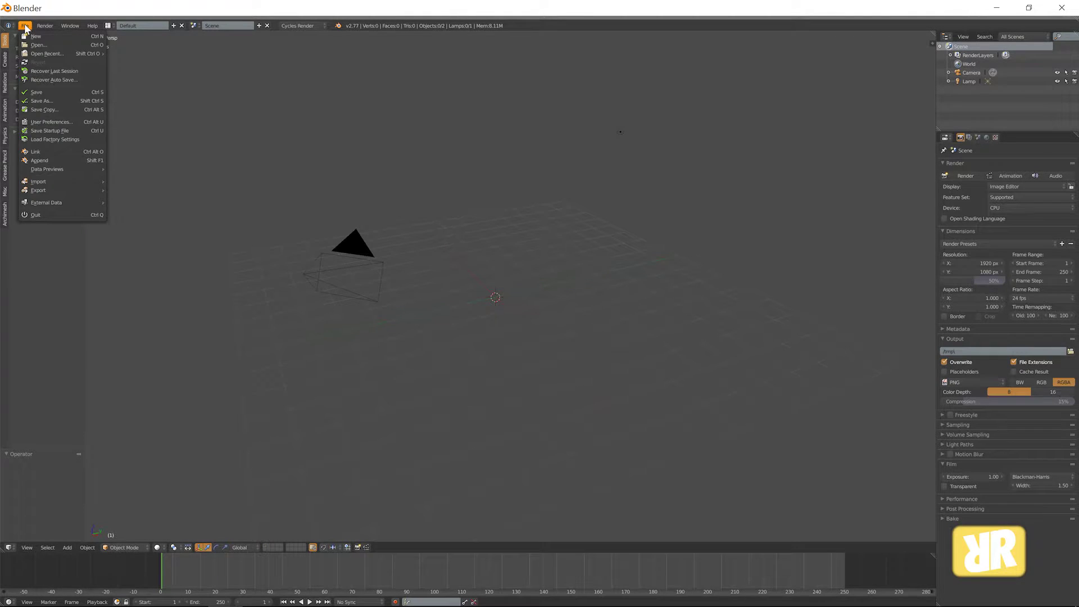
click(84, 119)
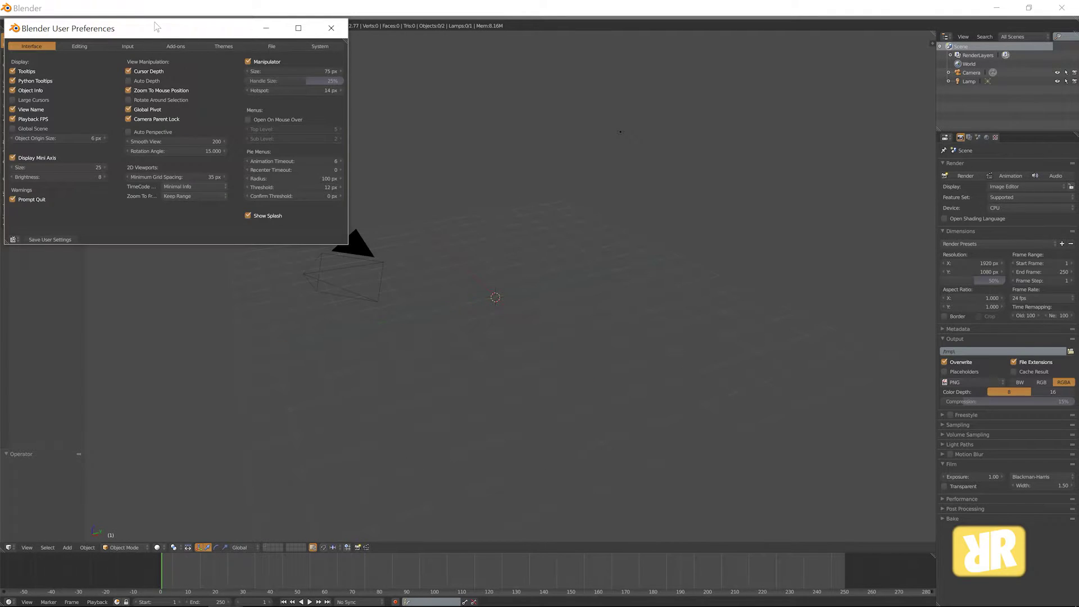
mouse_move(161, 28)
mouse_down()
mouse_move(343, 98)
mouse_move(378, 129)
mouse_up()
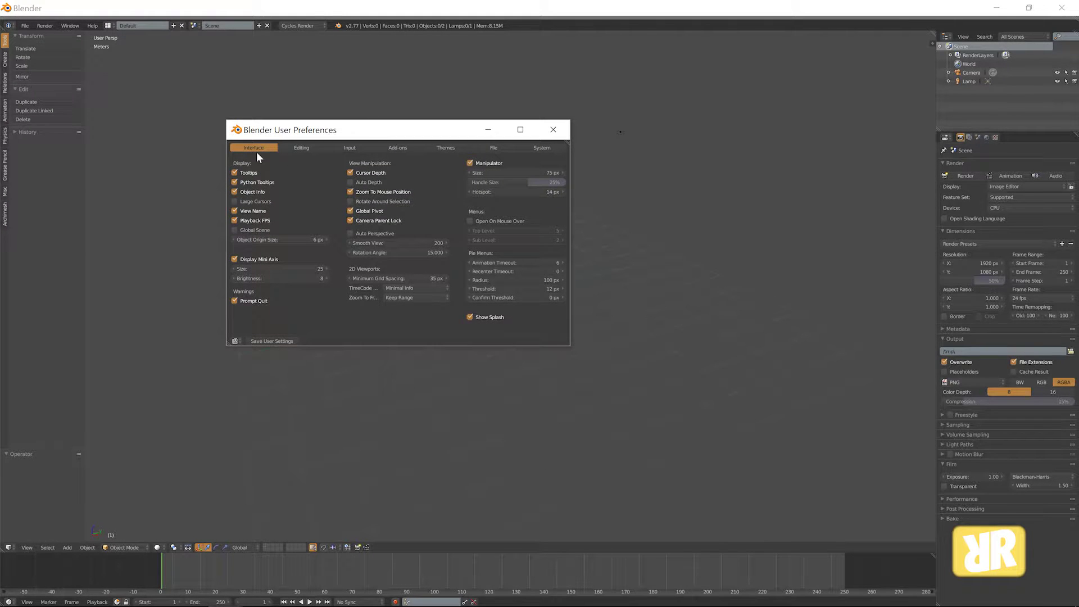
click(541, 148)
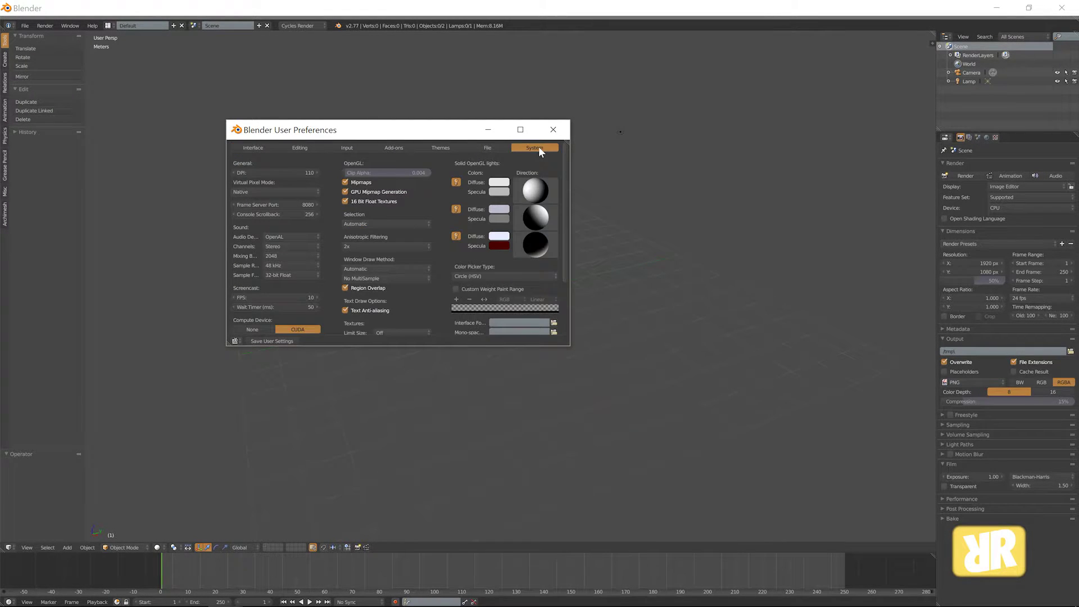
drag(300, 138, 332, 122)
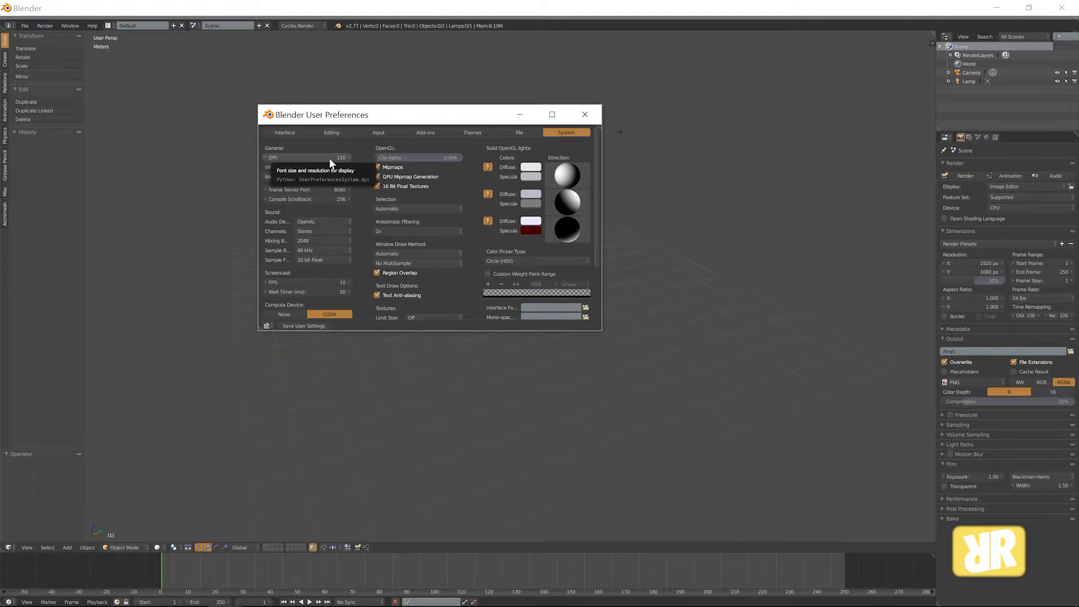
Lower the display DPI to shrink the interface, raise it past 130, then settle at 109.
drag(329, 158, 253, 158)
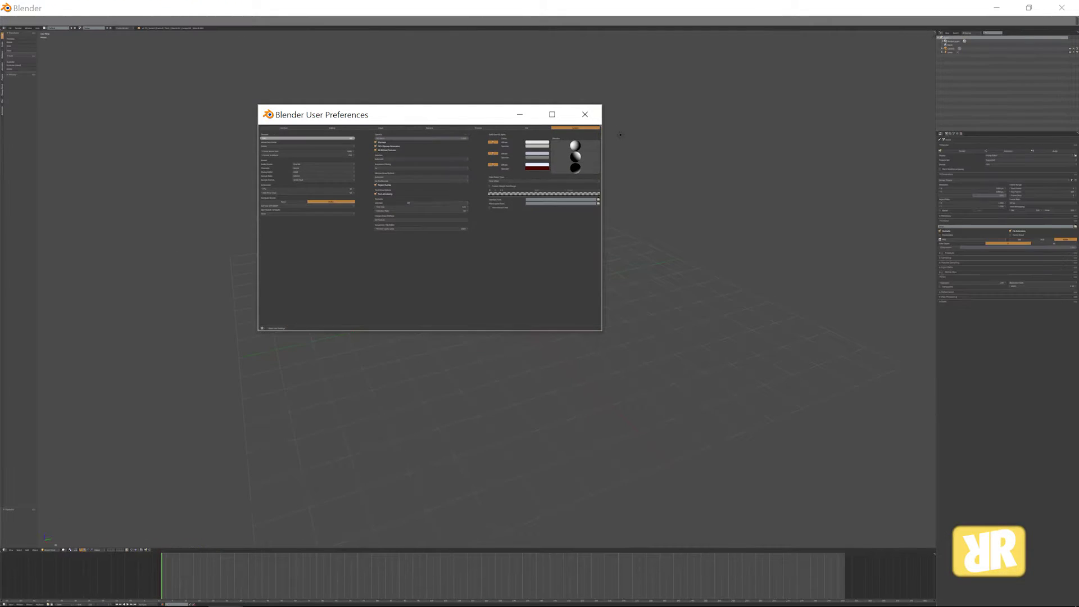
mouse_move(308, 138)
mouse_down()
mouse_move(308, 167)
mouse_move(261, 167)
mouse_up()
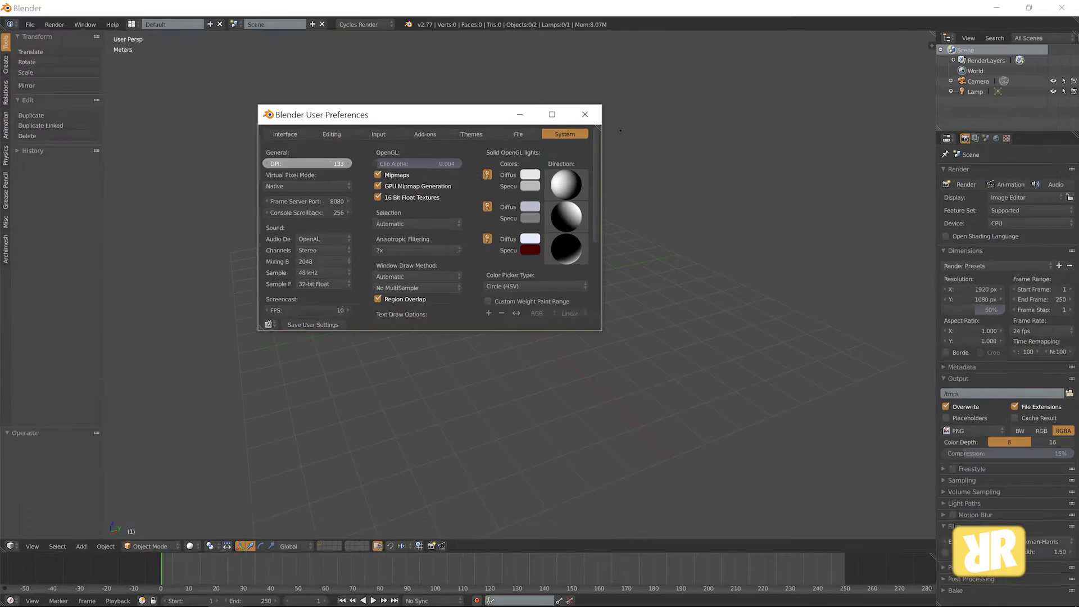
mouse_move(308, 138)
mouse_down()
mouse_move(337, 148)
mouse_move(328, 156)
mouse_up()
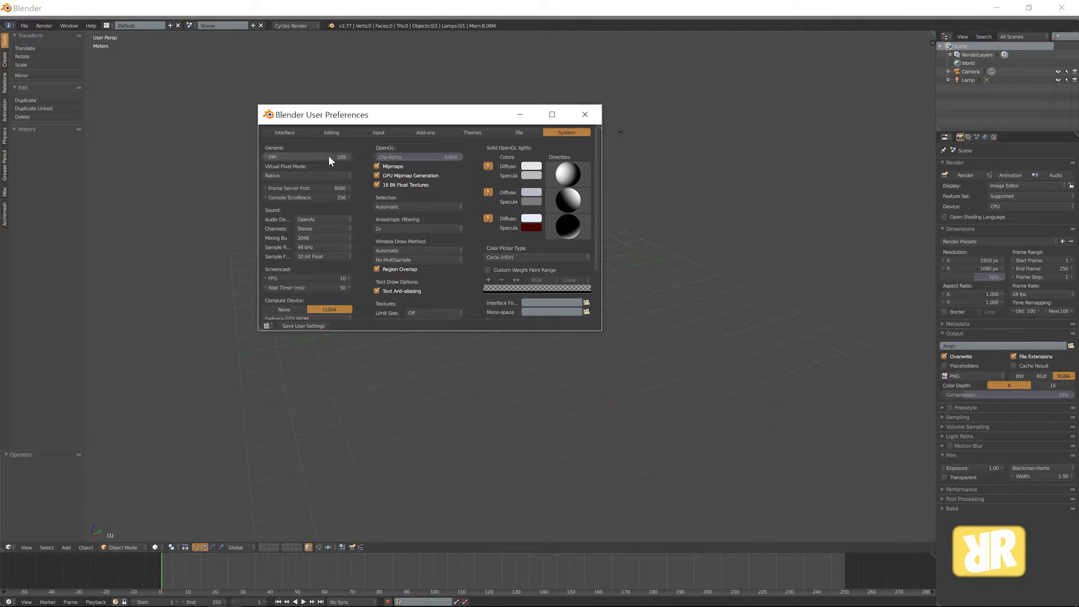